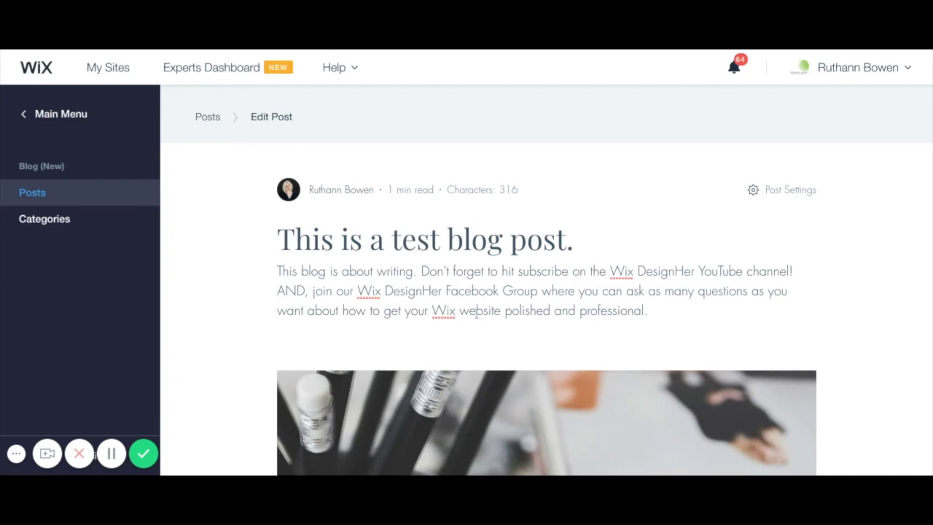
Scroll through the blog post to review its current content.
scroll(844, 396, "down", 2)
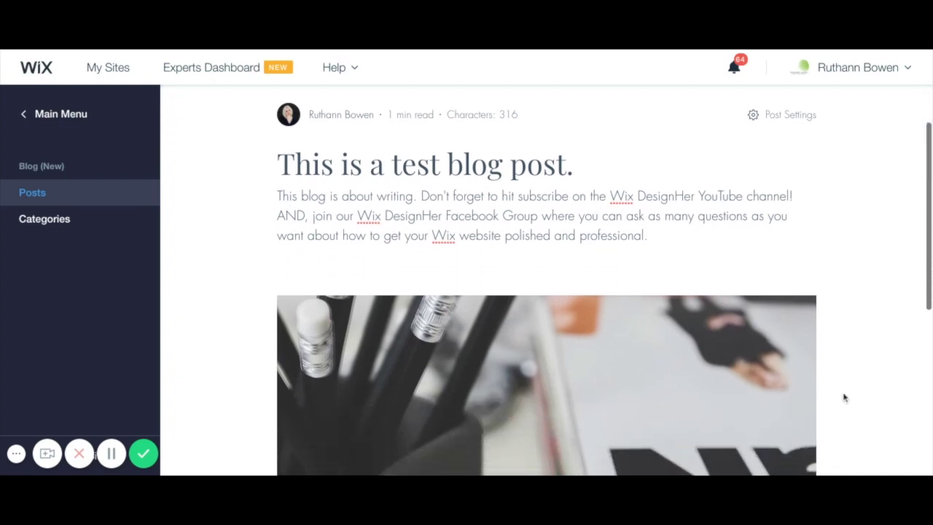
scroll(844, 397, "down", 1)
scroll(844, 397, "down", 1)
scroll(844, 398, "down", 1)
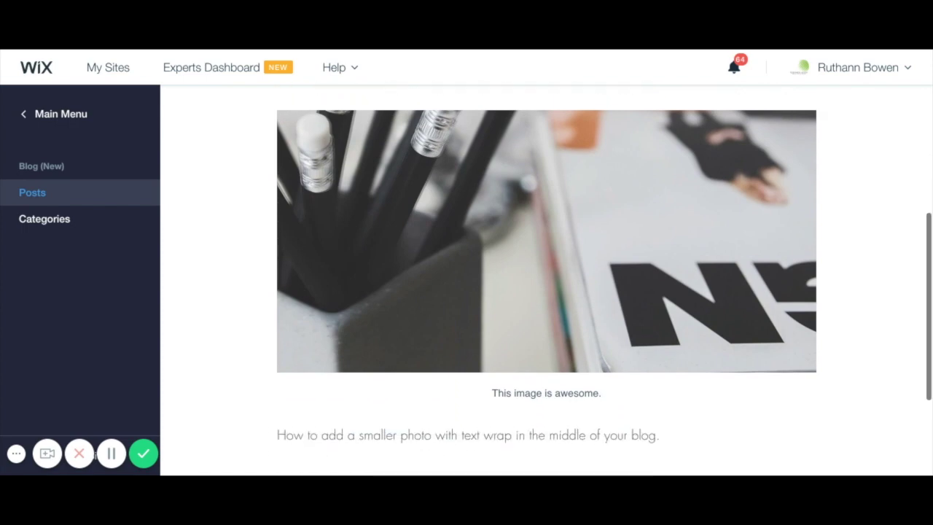
scroll(843, 397, "down", 1)
scroll(539, 335, "up", 2)
scroll(540, 335, "up", 1)
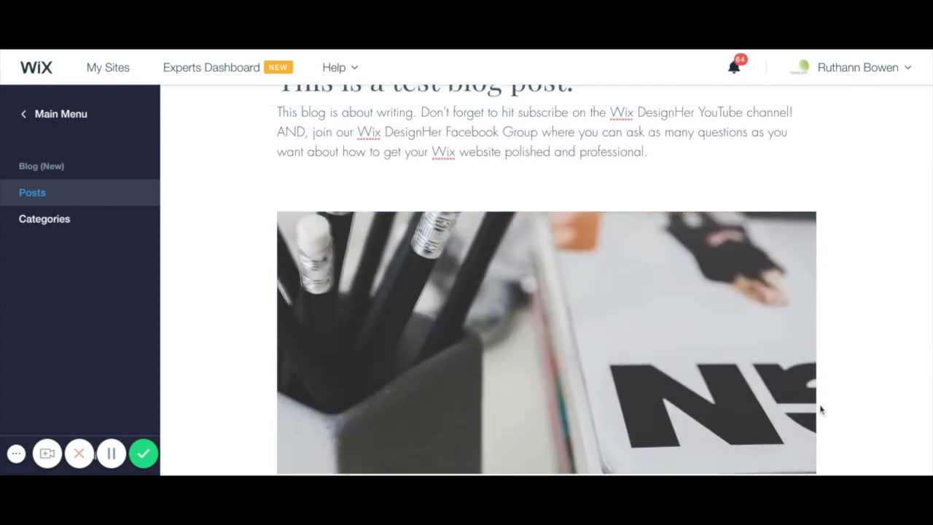
scroll(821, 409, "down", 2)
scroll(820, 410, "up", 1)
scroll(820, 410, "up", 2)
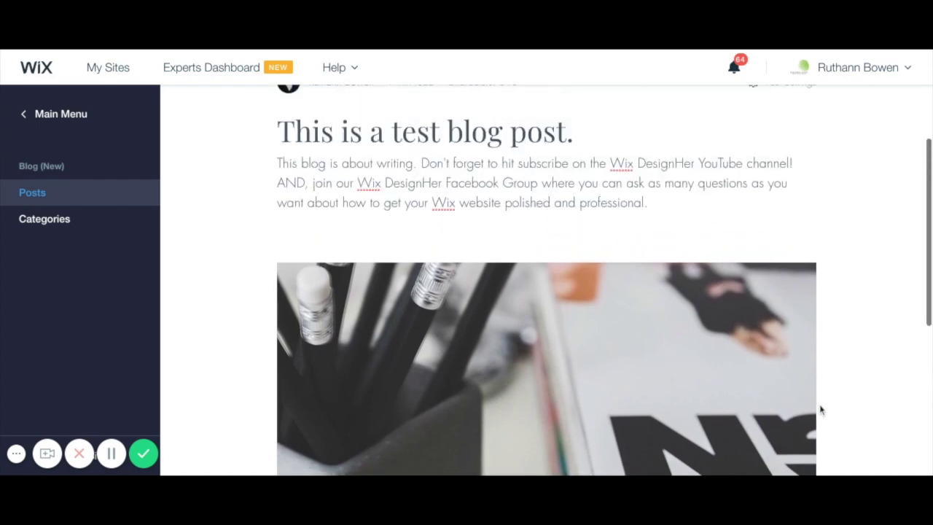
scroll(820, 409, "up", 2)
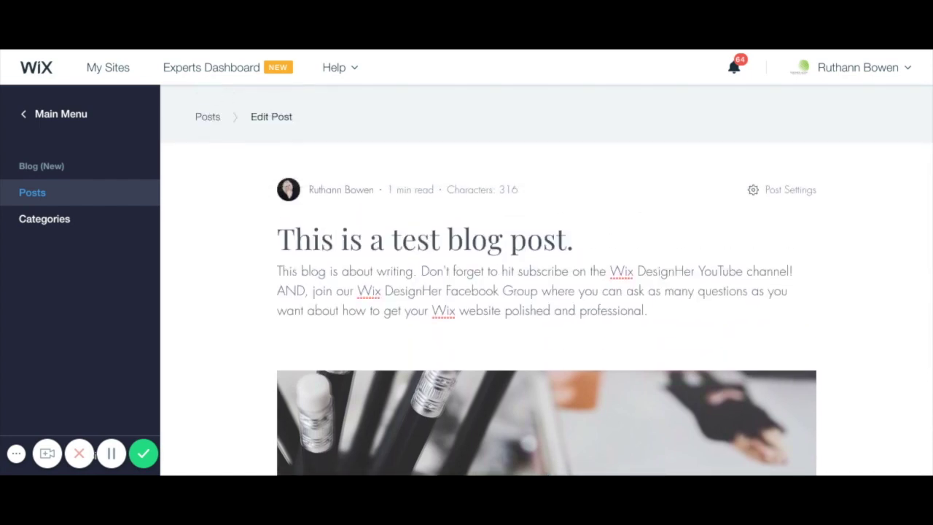
scroll(547, 282, "down", 1)
scroll(729, 386, "down", 1)
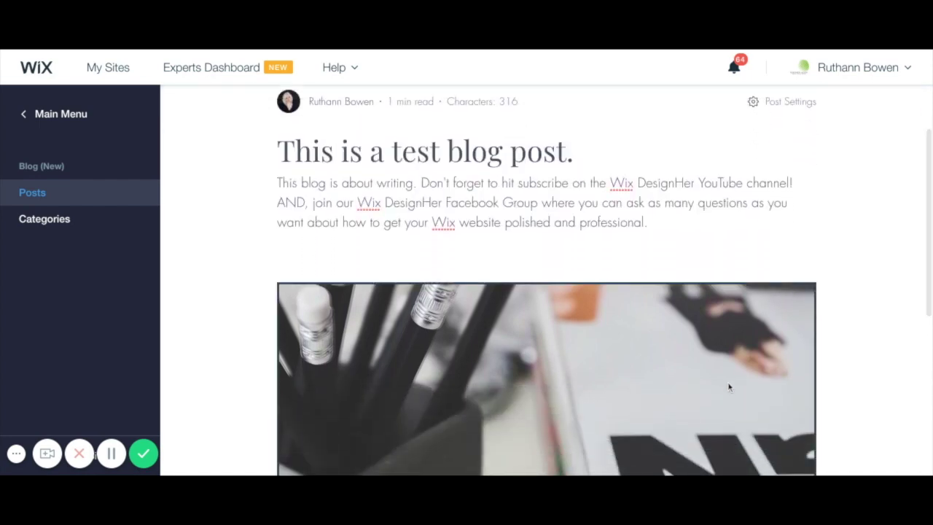
scroll(781, 414, "down", 2)
scroll(780, 414, "down", 1)
scroll(729, 379, "up", 2)
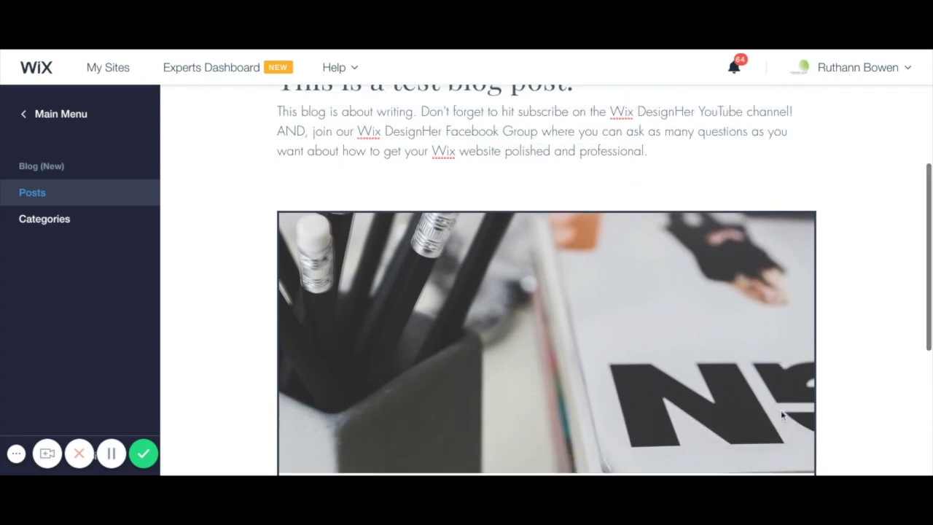
Browse free stock images to replace the main photo, then close the library unchanged.
left_click(672, 348)
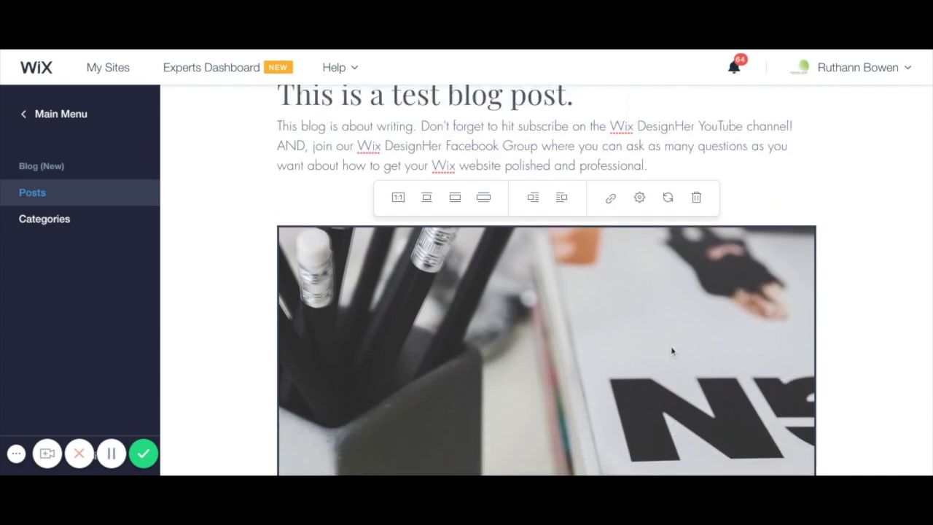
left_click(668, 198)
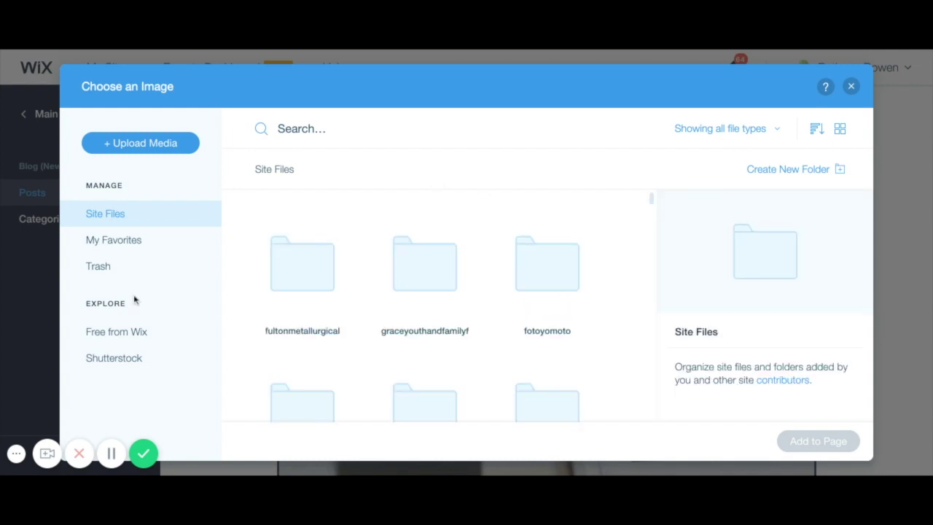
left_click(130, 335)
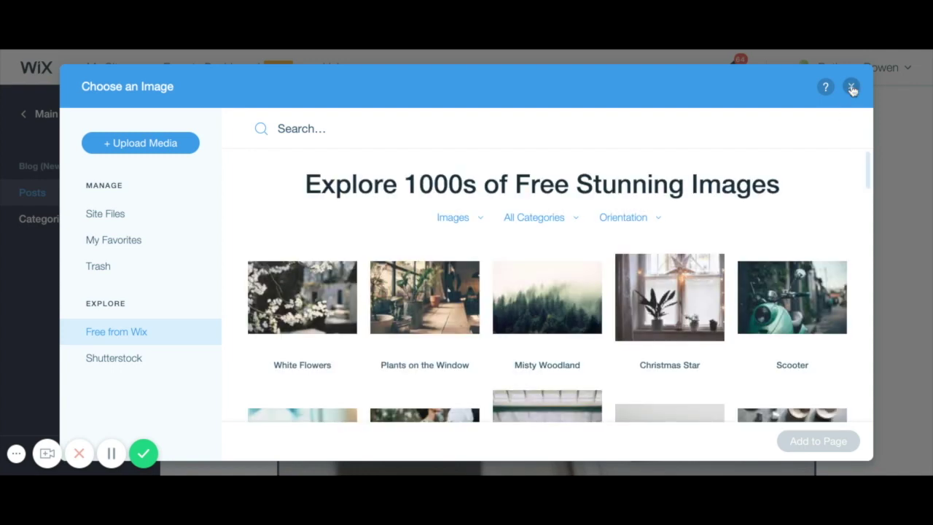
left_click(852, 88)
Add an empty paragraph after the smaller-photo text-wrap line and begin inserting an image there.
scroll(822, 371, "down", 2)
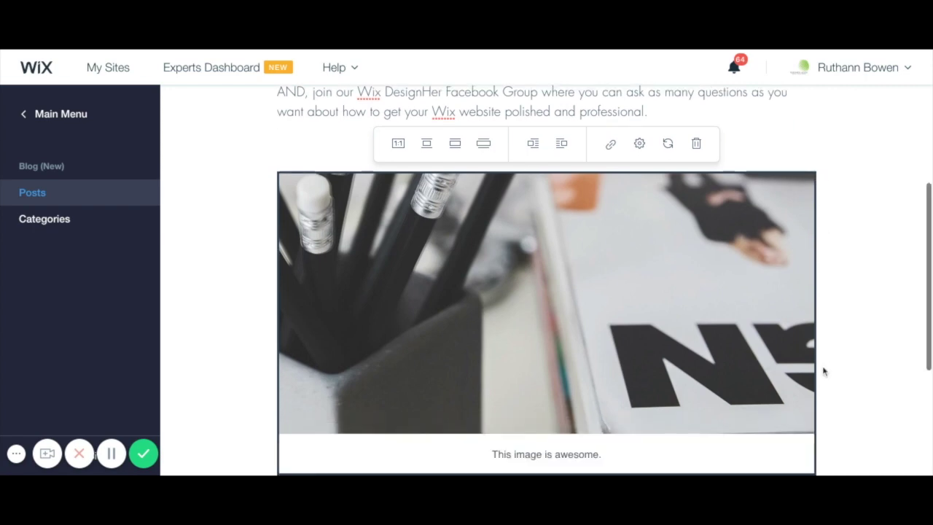
scroll(823, 371, "down", 3)
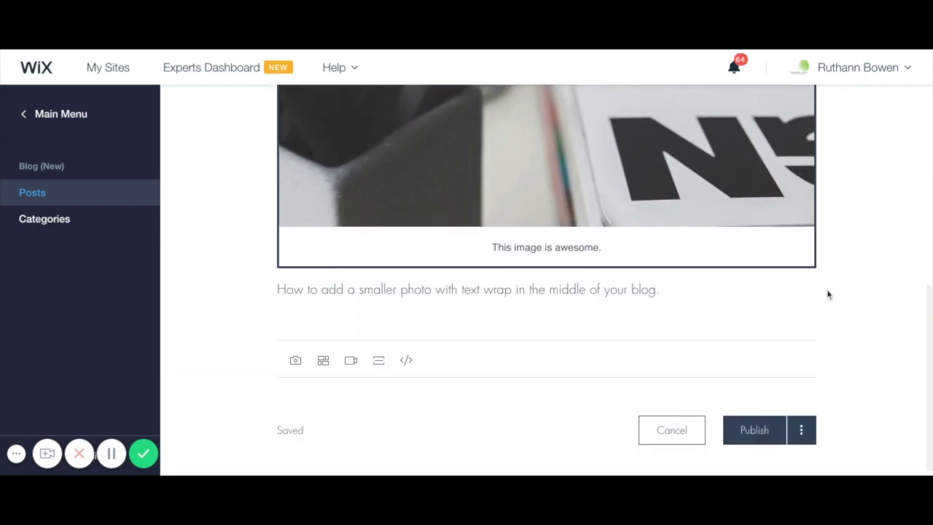
scroll(827, 295, "up", 2)
scroll(819, 412, "down", 3)
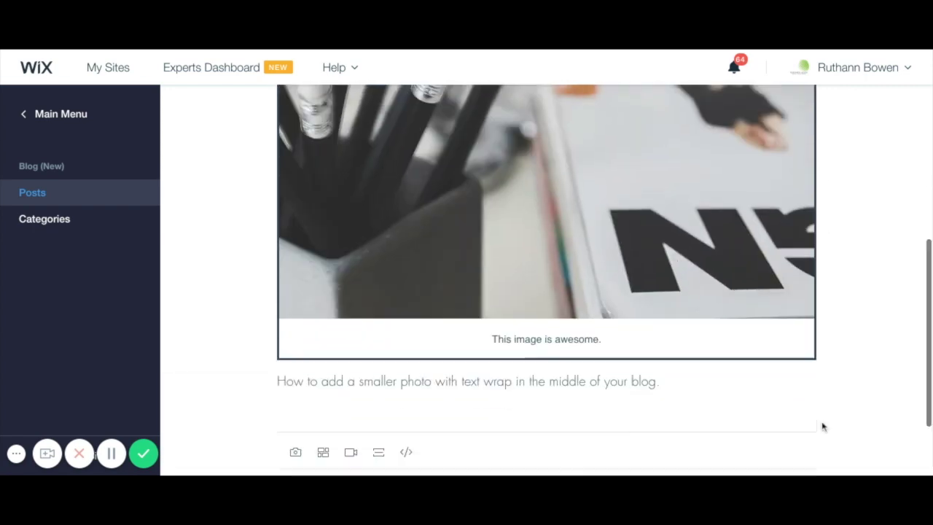
left_click(277, 319)
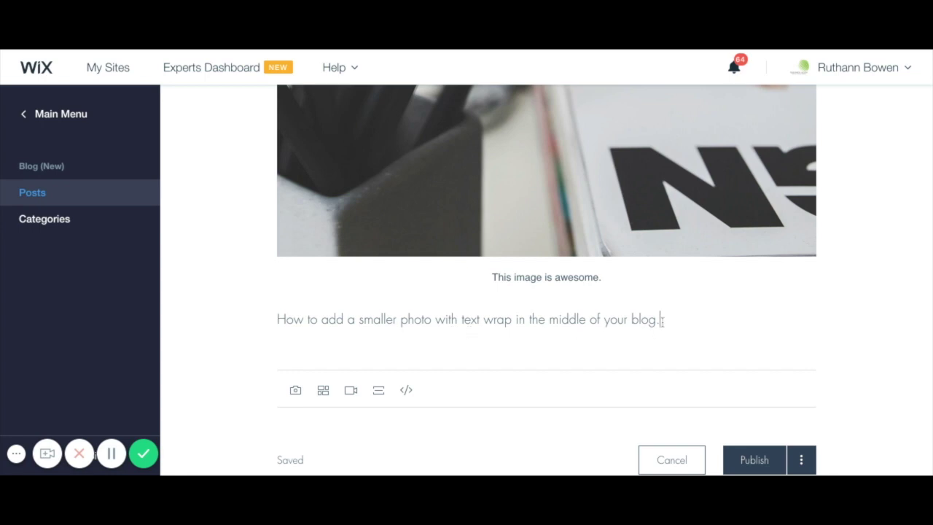
key("Return")
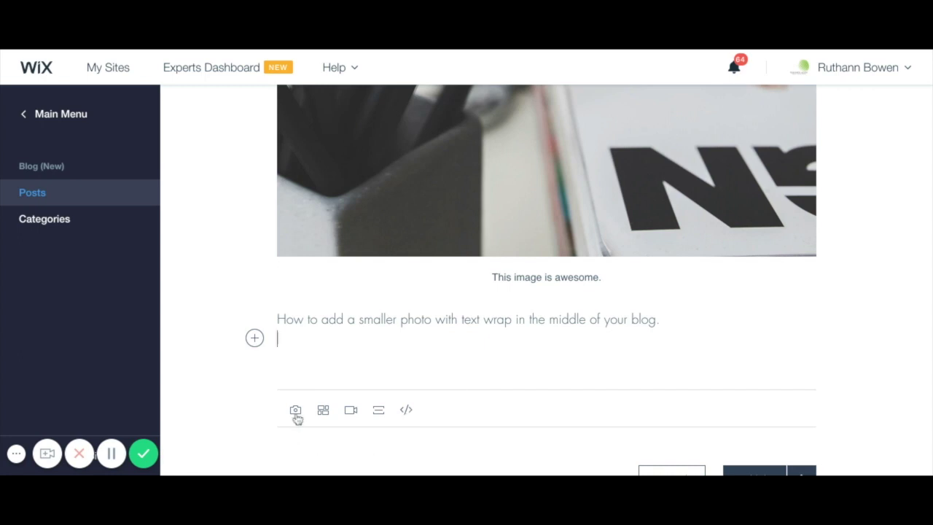
left_click(295, 411)
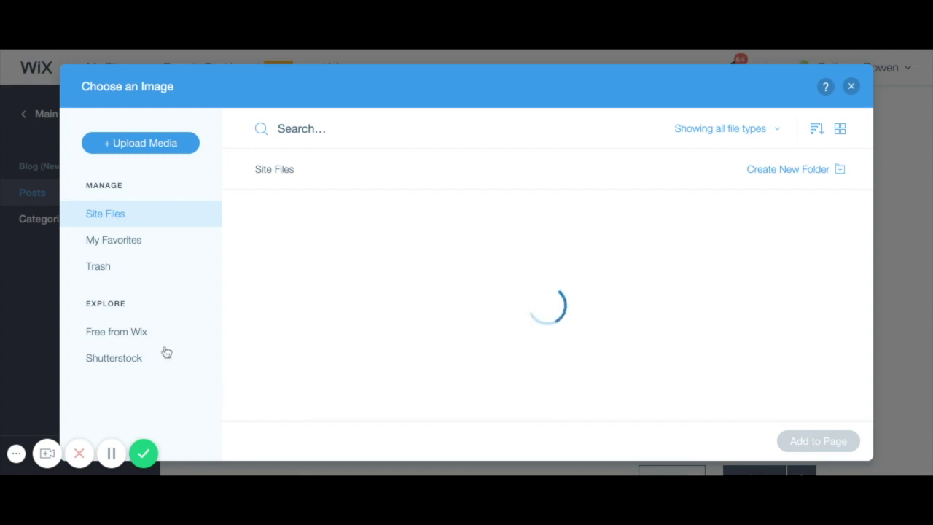
Search Free from Wix images for 'writing' and insert the Writing on Computer photo.
left_click(118, 339)
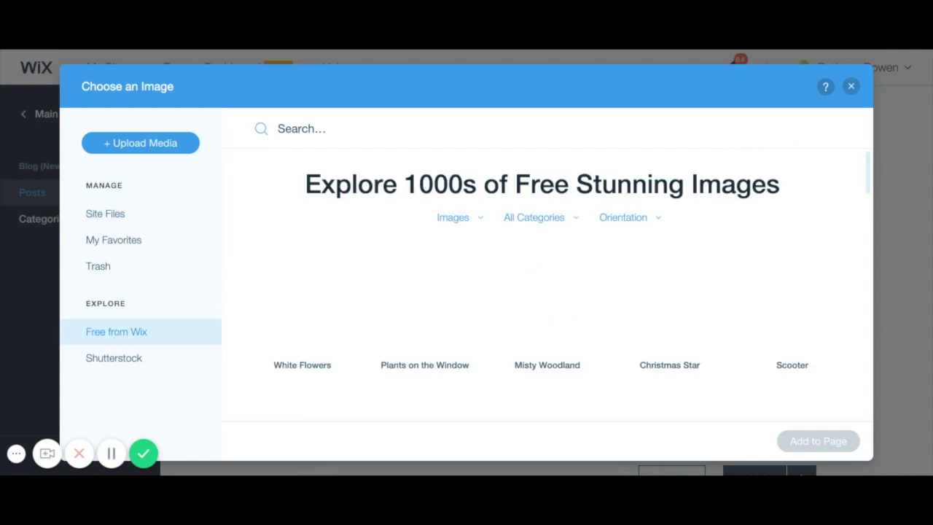
left_click(295, 131)
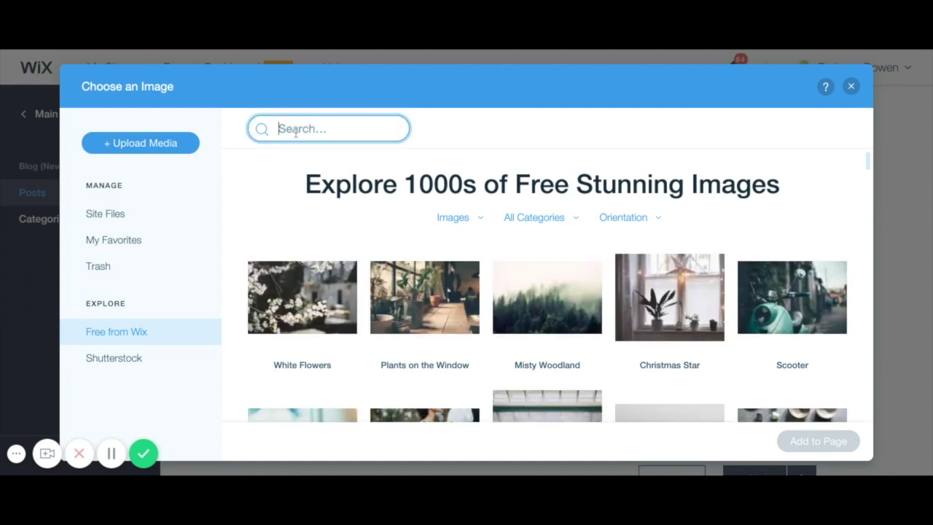
type("writing")
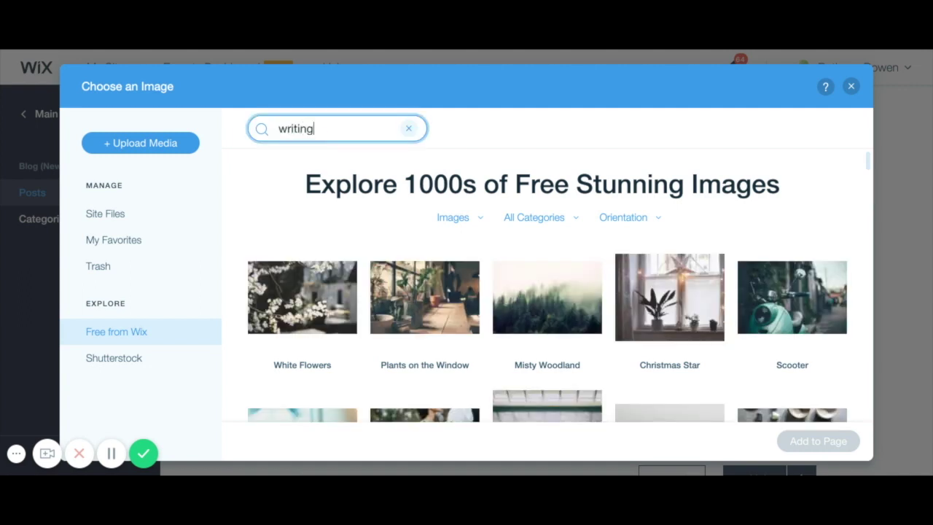
key("Return")
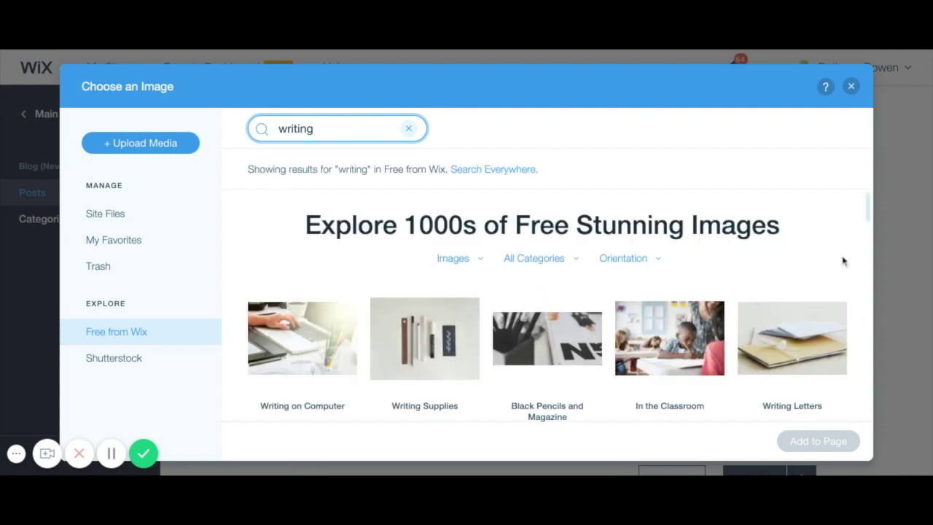
scroll(839, 336, "down", 3)
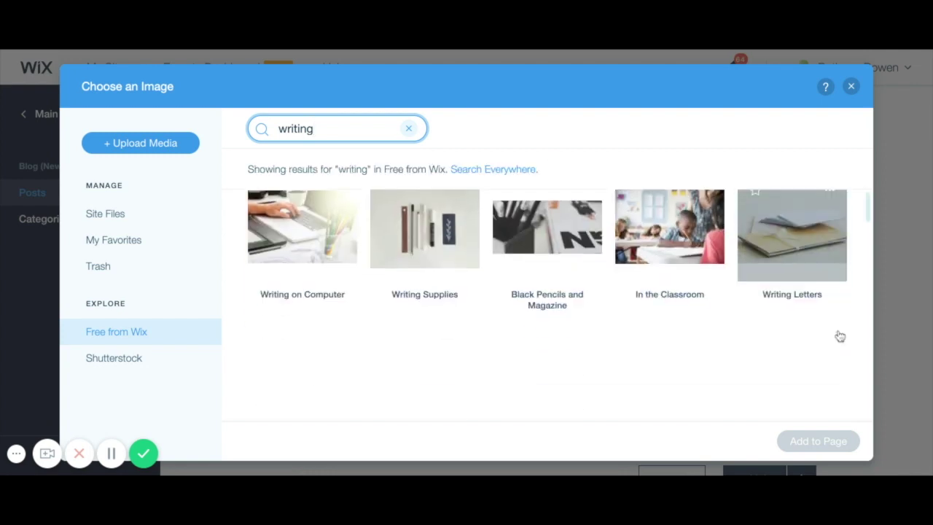
left_click(333, 347)
left_click(320, 232)
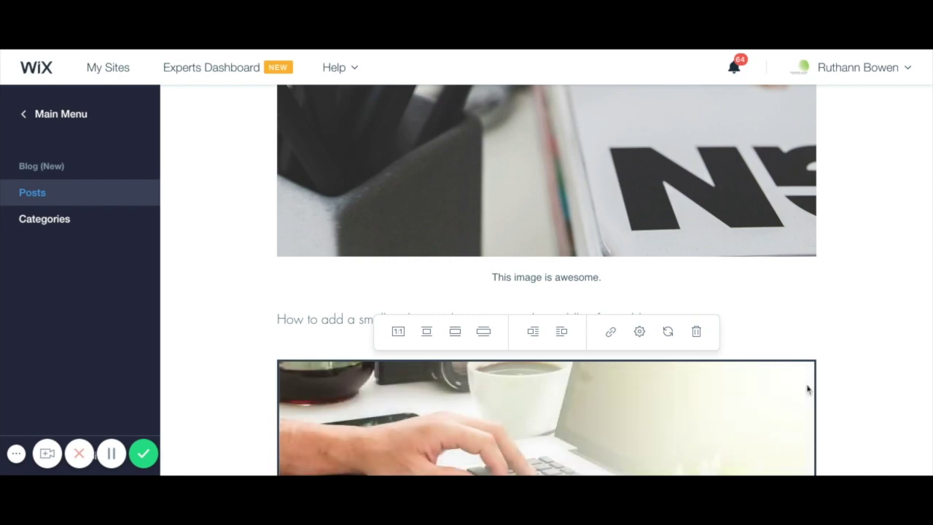
Make the laptop photo small and left-aligned, briefly trying right alignment first.
scroll(807, 390, "down", 2)
scroll(807, 390, "down", 1)
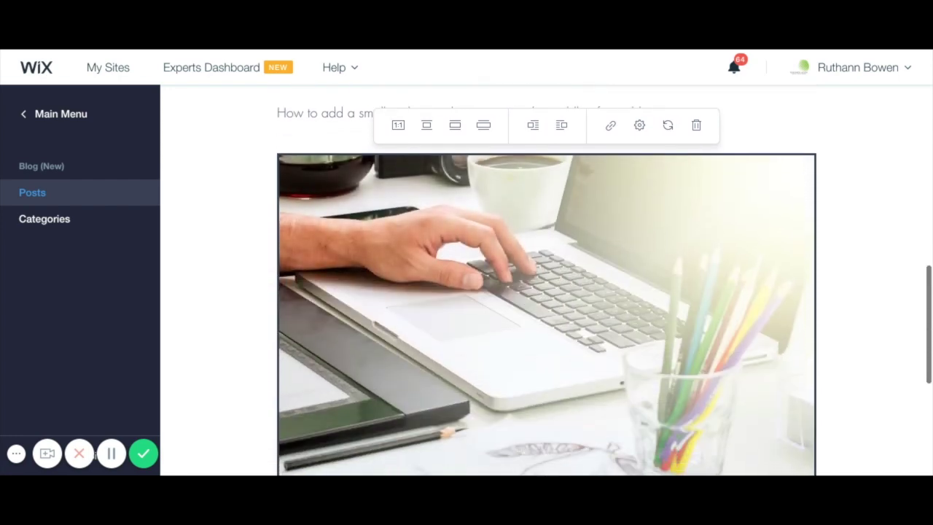
scroll(547, 292, "down", 1)
scroll(547, 291, "down", 3)
scroll(546, 291, "up", 3)
scroll(547, 291, "up", 1)
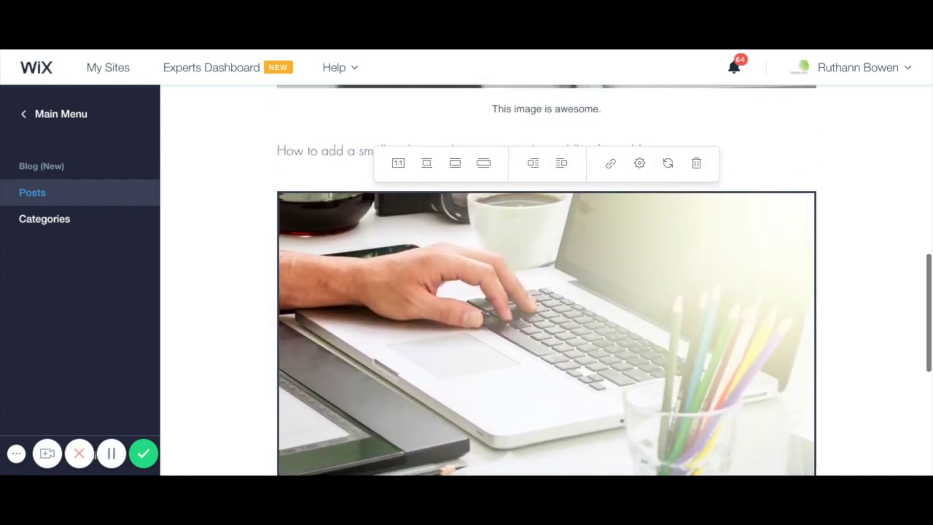
scroll(547, 292, "up", 1)
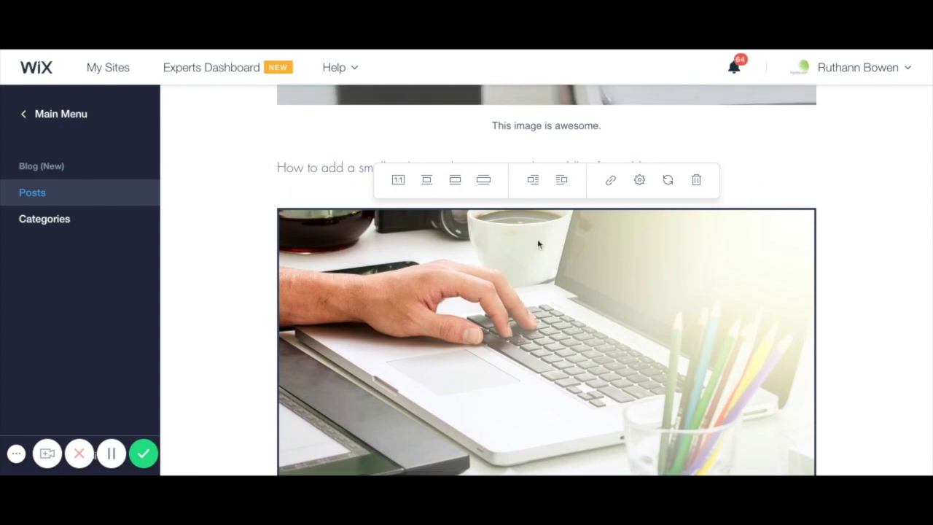
left_click(533, 183)
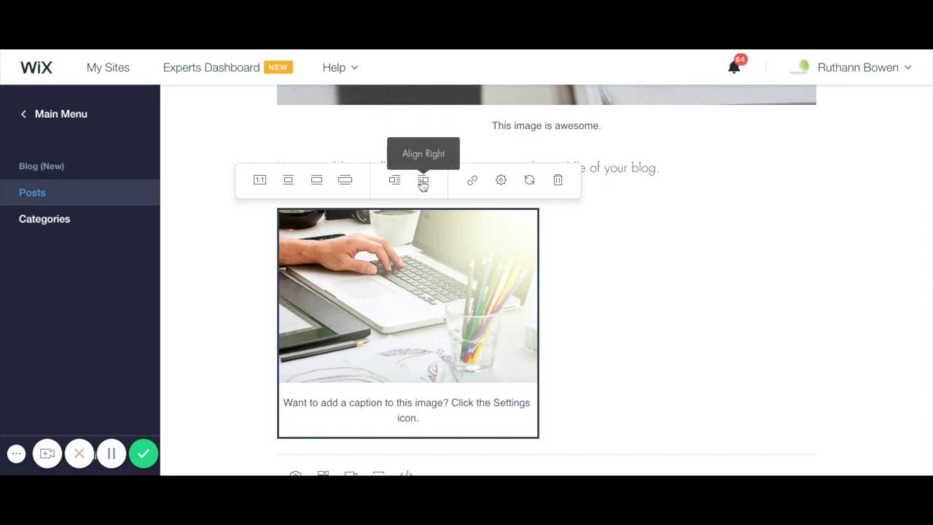
left_click(423, 183)
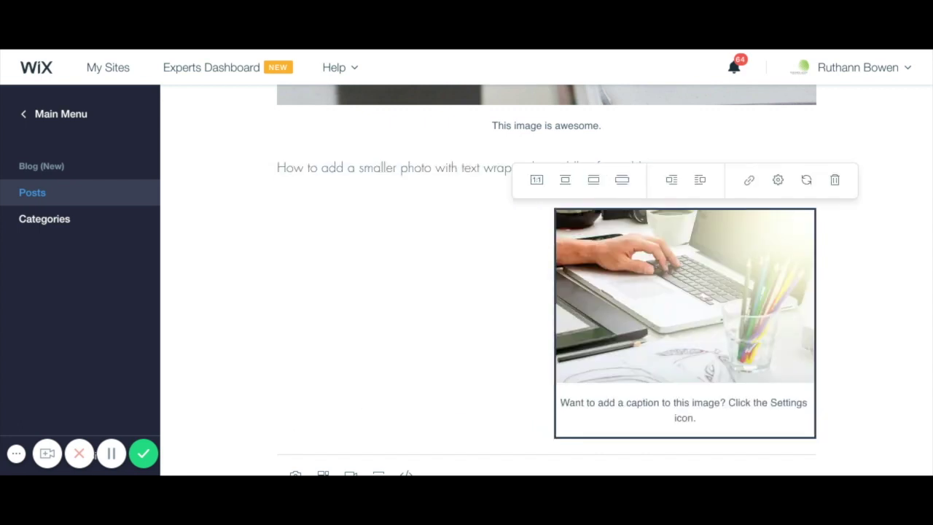
left_click(672, 180)
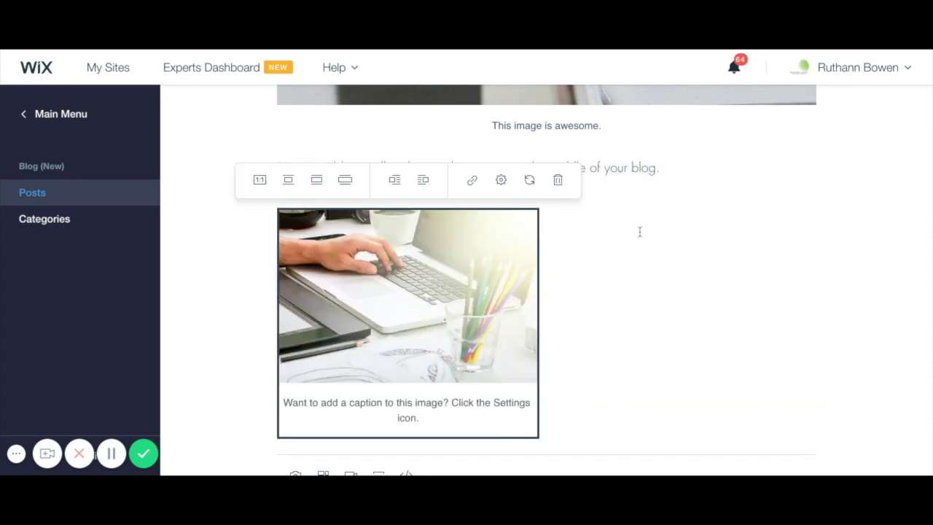
Type 'Here is where you continue typing.' beside the left-aligned laptop photo.
left_click(569, 217)
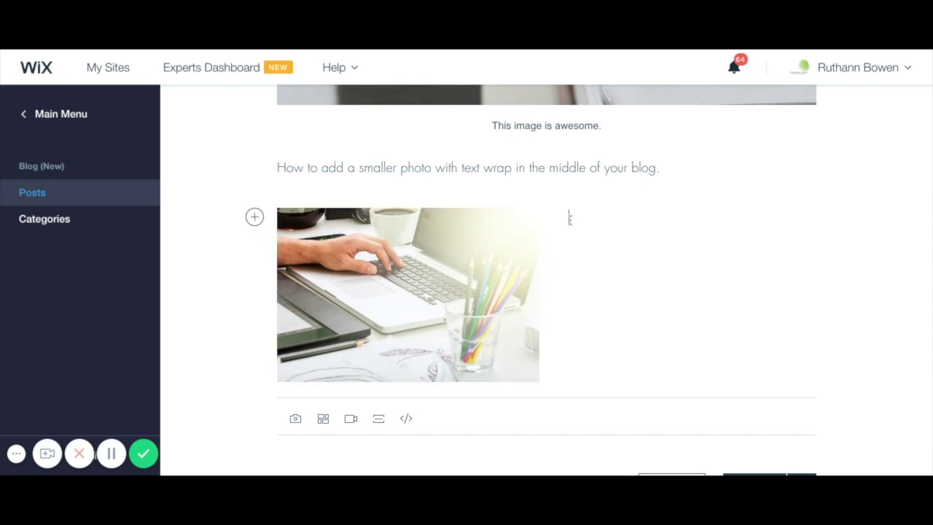
type("Here is where you ")
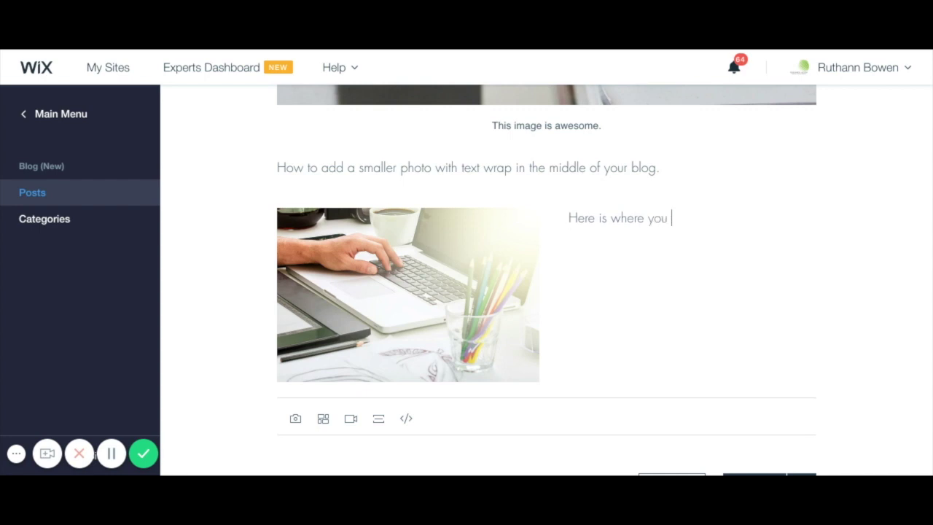
type("continue typing")
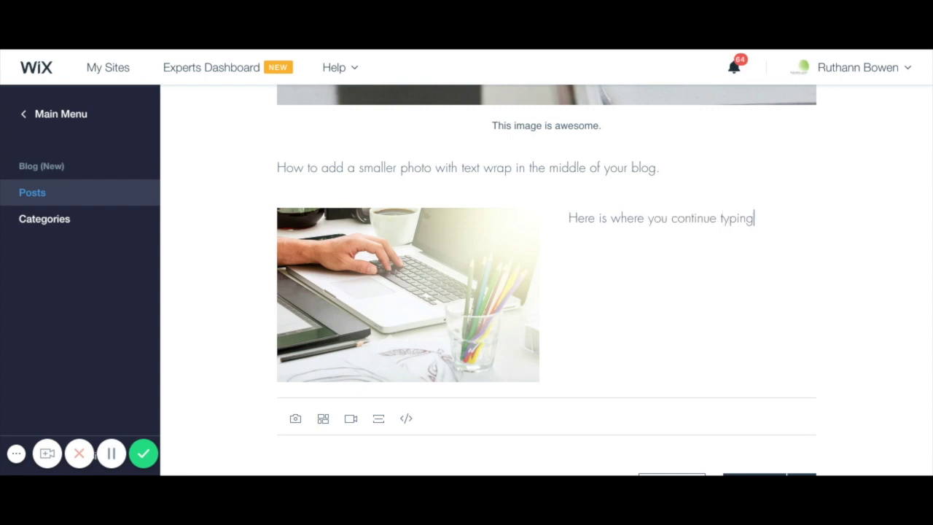
type(".")
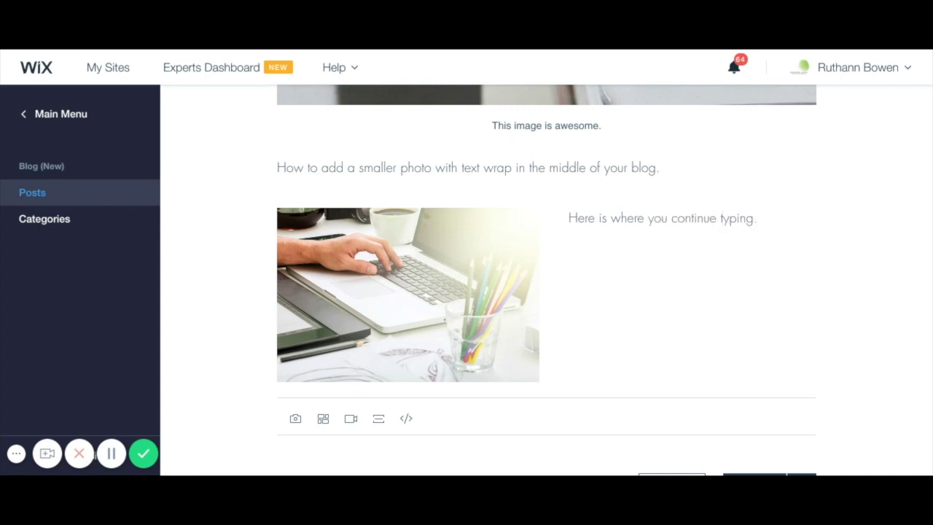